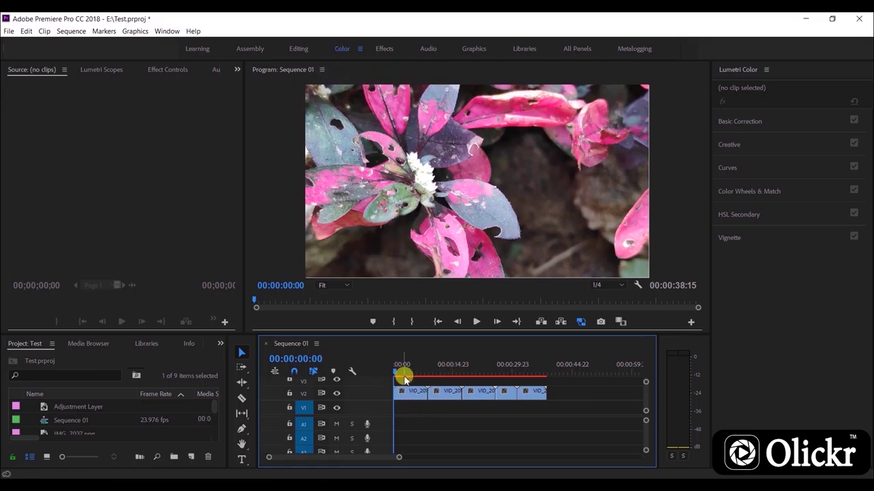
Grade the first flower clip: temperature 27.4, tint -39.8, contrast -29.2, highlights 36.3, whites 18.6, blacks 13.3
{"action": "mouse_move", "coordinate": [396, 376]}
{"action": "left_mouse_down"}
{"action": "mouse_move", "coordinate": [425, 375]}
{"action": "mouse_move", "coordinate": [398, 374]}
{"action": "left_mouse_up"}
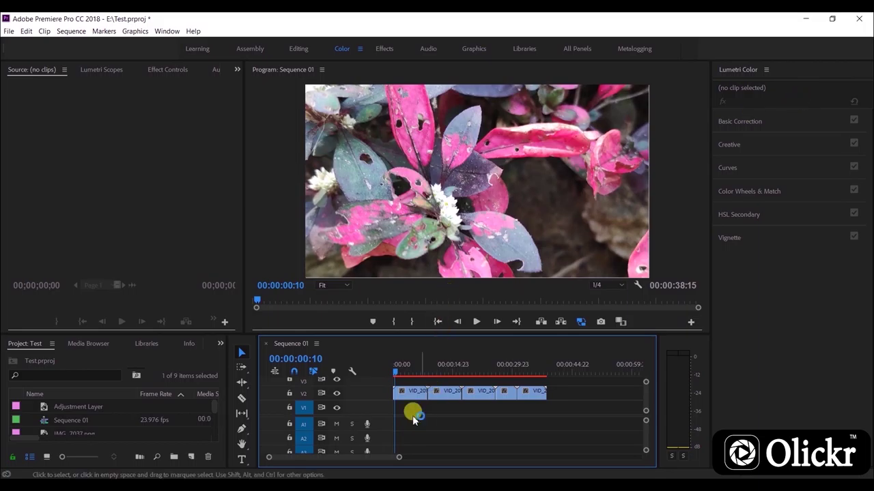
{"action": "left_click", "coordinate": [405, 394]}
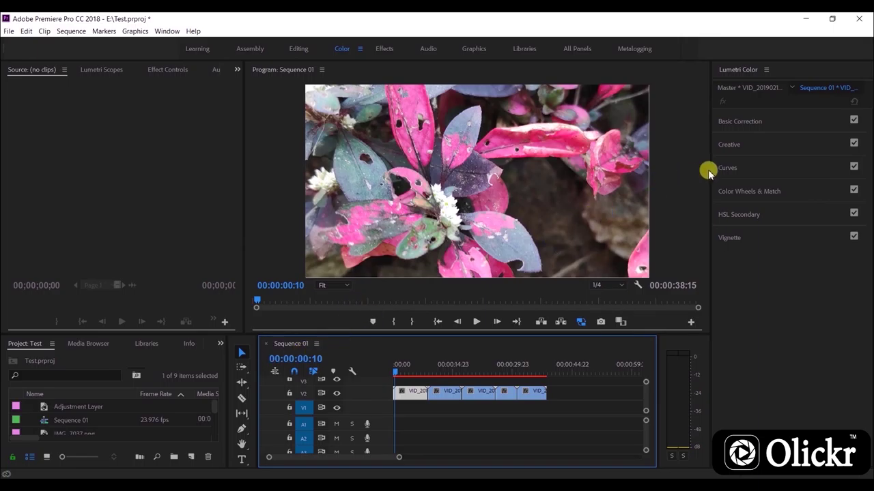
{"action": "left_click", "coordinate": [744, 121]}
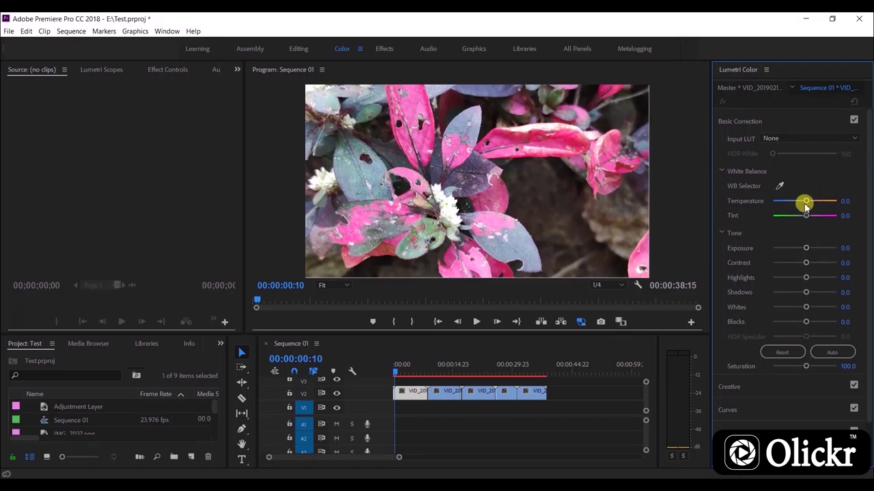
{"action": "left_click_drag", "start_coordinate": [807, 202], "coordinate": [795, 203]}
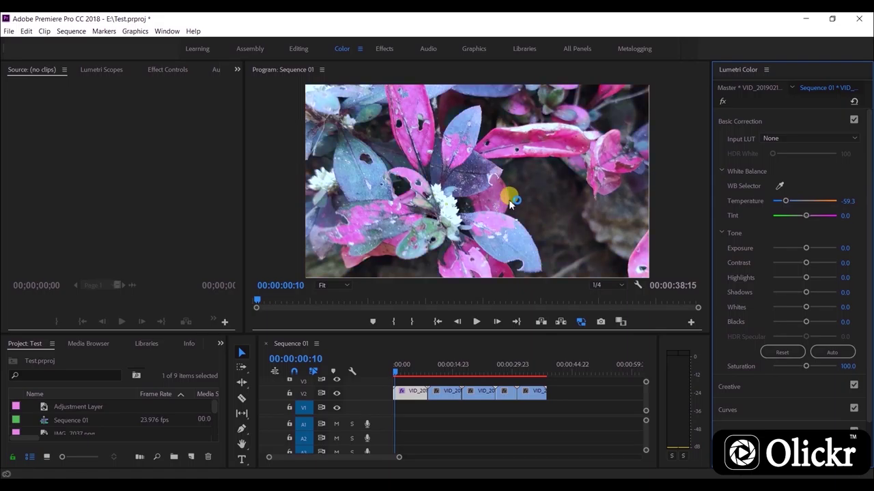
{"action": "left_click_drag", "start_coordinate": [399, 372], "coordinate": [385, 372]}
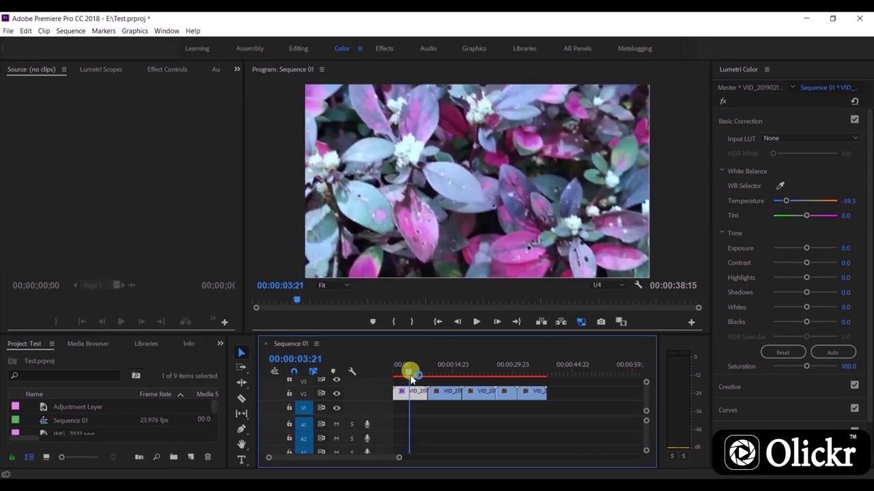
{"action": "mouse_move", "coordinate": [807, 215]}
{"action": "left_mouse_down"}
{"action": "mouse_move", "coordinate": [826, 215]}
{"action": "mouse_move", "coordinate": [792, 217]}
{"action": "mouse_move", "coordinate": [805, 201]}
{"action": "mouse_move", "coordinate": [832, 202]}
{"action": "mouse_move", "coordinate": [786, 201]}
{"action": "mouse_move", "coordinate": [813, 201]}
{"action": "left_mouse_up"}
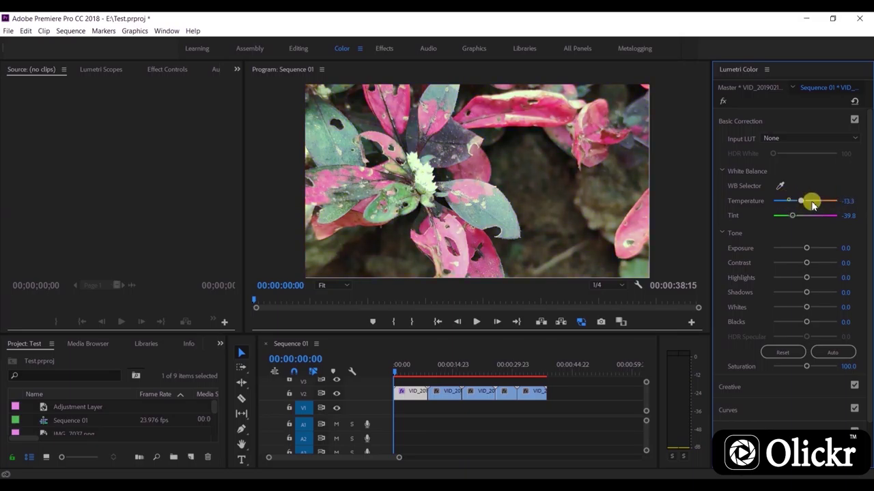
{"action": "mouse_move", "coordinate": [805, 272]}
{"action": "left_mouse_down"}
{"action": "mouse_move", "coordinate": [795, 267]}
{"action": "mouse_move", "coordinate": [792, 282]}
{"action": "mouse_move", "coordinate": [816, 277]}
{"action": "left_mouse_up"}
{"action": "mouse_move", "coordinate": [806, 321]}
{"action": "left_mouse_down"}
{"action": "mouse_move", "coordinate": [812, 317]}
{"action": "mouse_move", "coordinate": [792, 307]}
{"action": "mouse_move", "coordinate": [811, 307]}
{"action": "mouse_move", "coordinate": [810, 326]}
{"action": "left_mouse_up"}
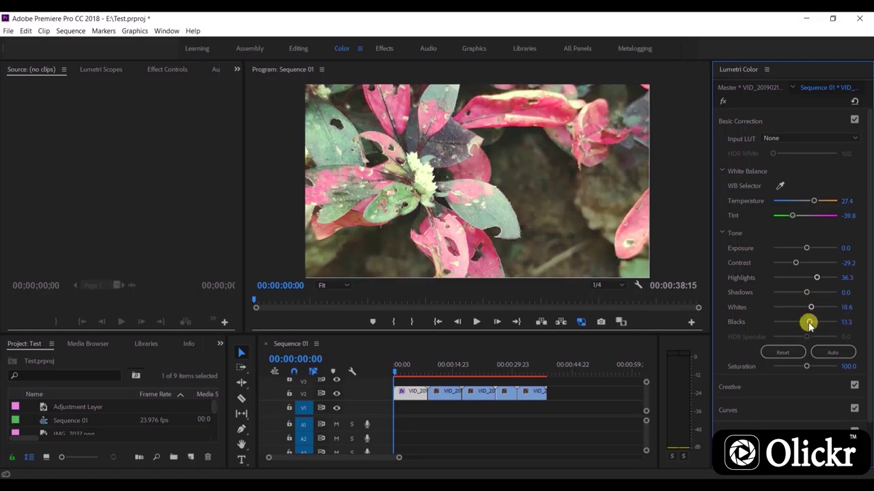
{"action": "left_click", "coordinate": [737, 123]}
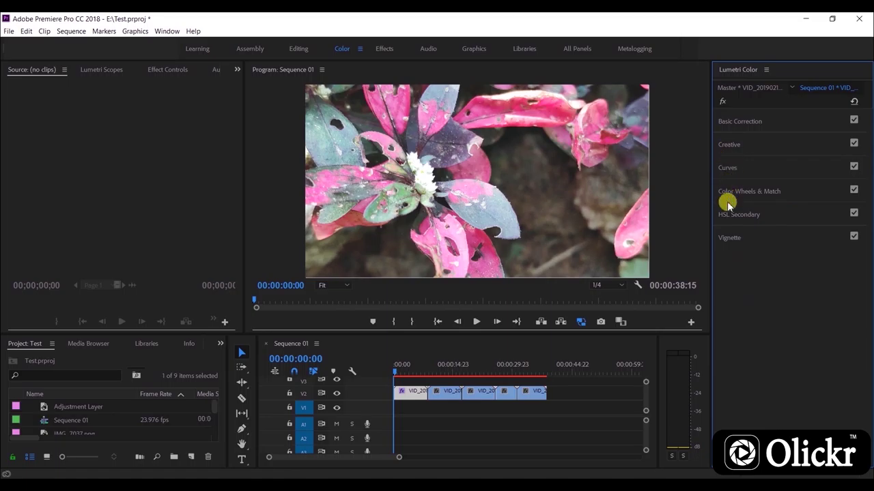
Give the first clip a Creative Faded Film of 14.2 with shadow and highlight tints
{"action": "left_click", "coordinate": [727, 145]}
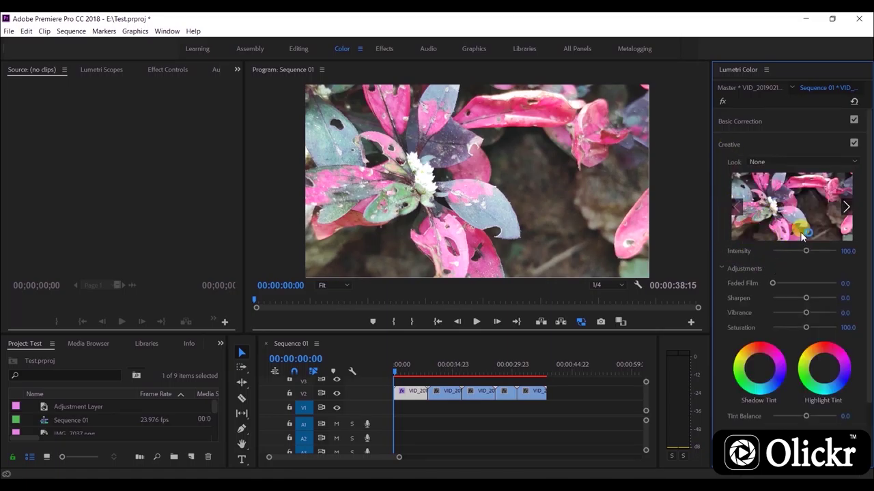
{"action": "mouse_move", "coordinate": [782, 286]}
{"action": "left_mouse_down"}
{"action": "mouse_move", "coordinate": [831, 287]}
{"action": "mouse_move", "coordinate": [782, 289]}
{"action": "left_mouse_up"}
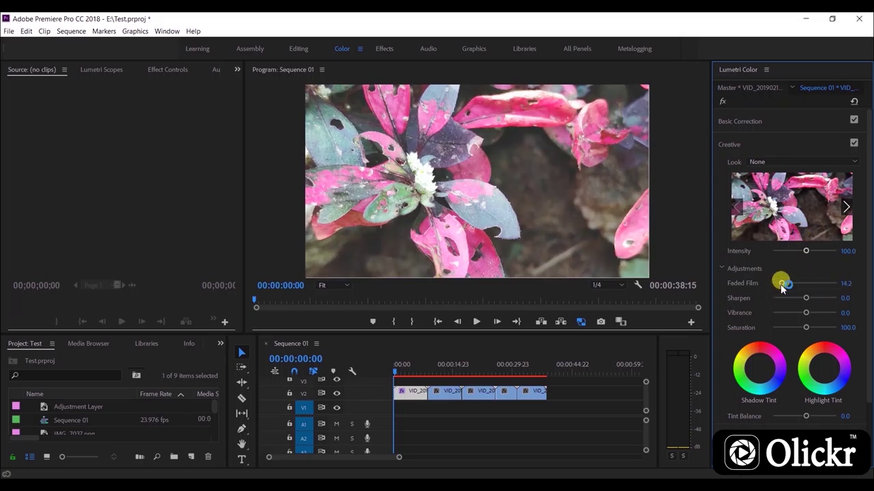
{"action": "left_click", "coordinate": [765, 375]}
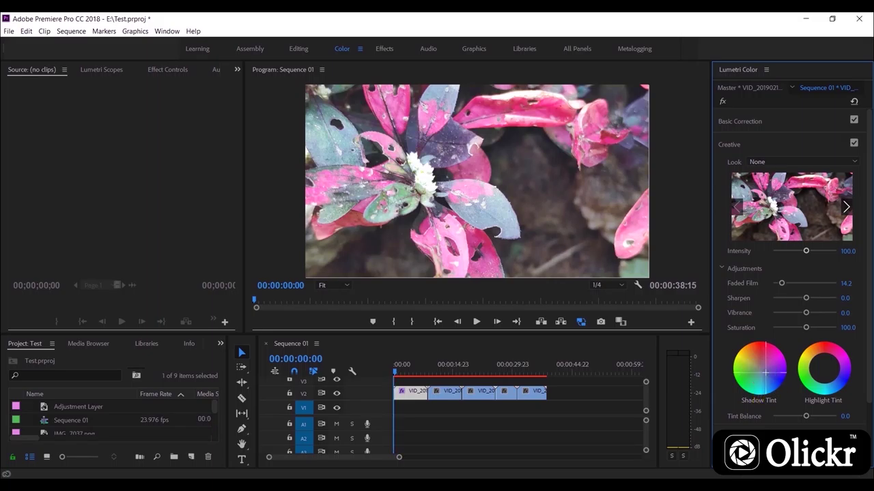
{"action": "left_click", "coordinate": [819, 367]}
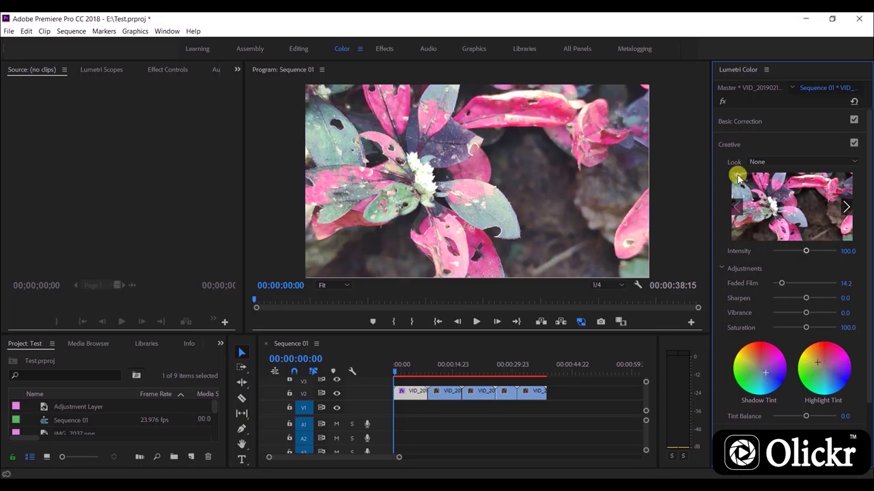
{"action": "left_click", "coordinate": [728, 144]}
Shape the first clip's RGB curve with two points into a gentle, nearly straight curve
{"action": "left_click", "coordinate": [725, 169]}
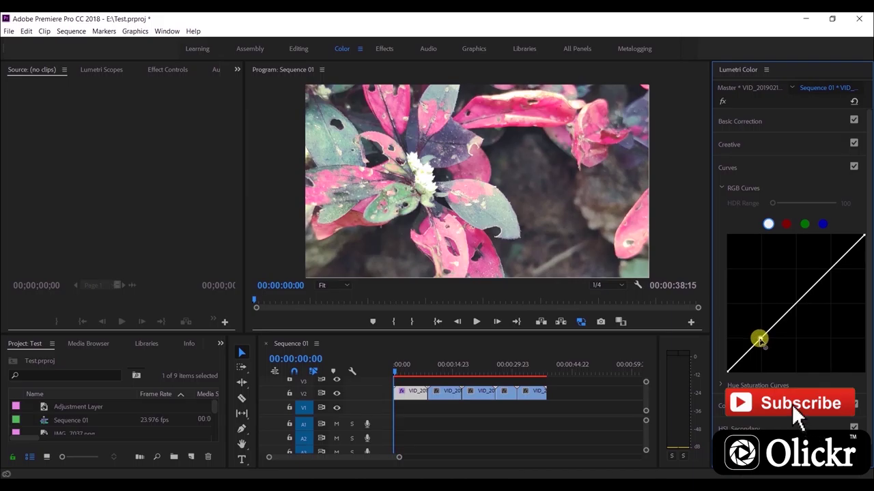
{"action": "left_click_drag", "start_coordinate": [759, 341], "coordinate": [772, 348]}
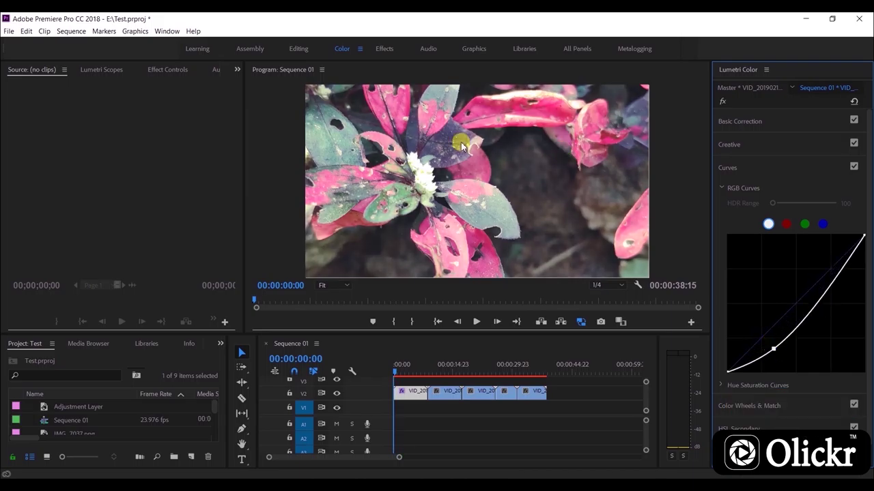
{"action": "left_click_drag", "start_coordinate": [836, 285], "coordinate": [817, 271]}
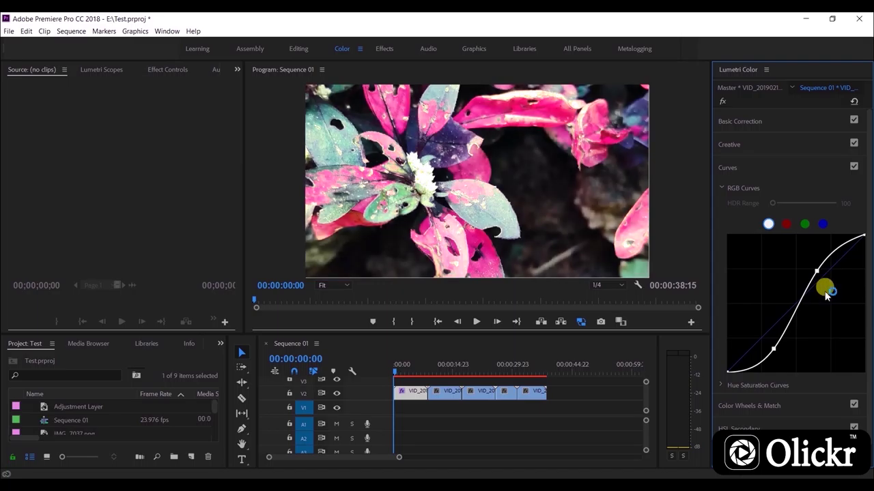
{"action": "left_click_drag", "start_coordinate": [817, 272], "coordinate": [831, 284]}
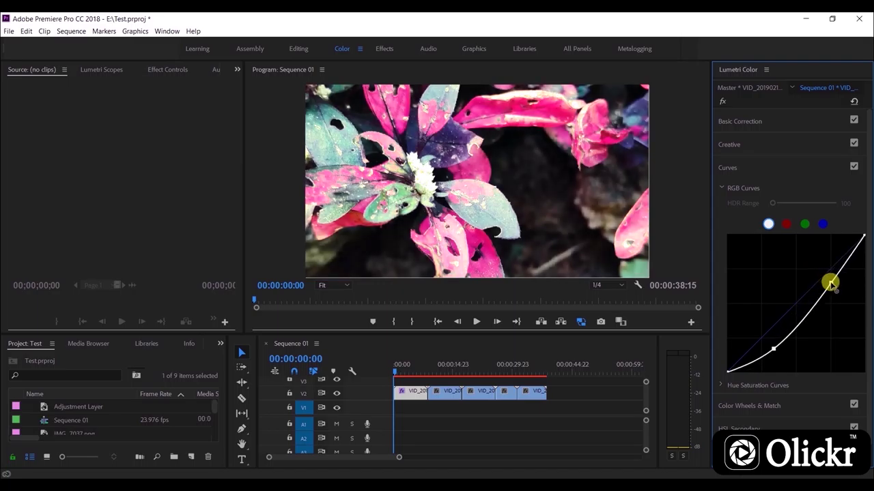
{"action": "left_click_drag", "start_coordinate": [772, 349], "coordinate": [748, 335]}
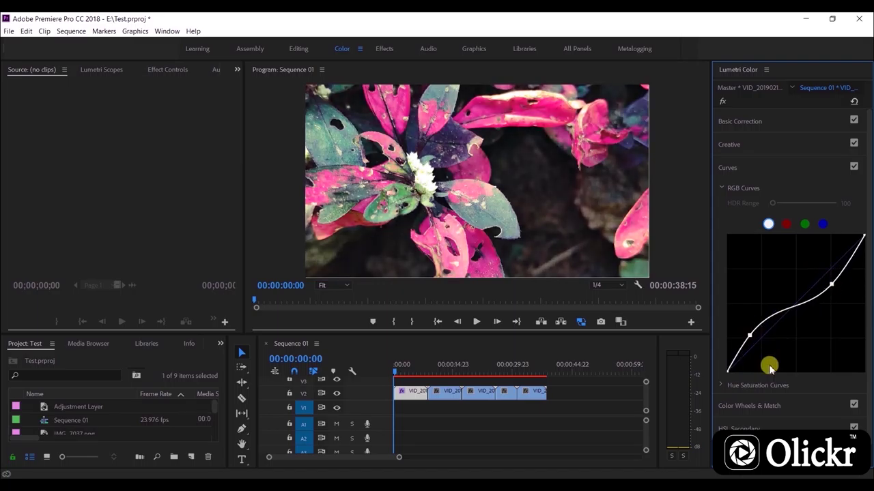
{"action": "left_click", "coordinate": [742, 168]}
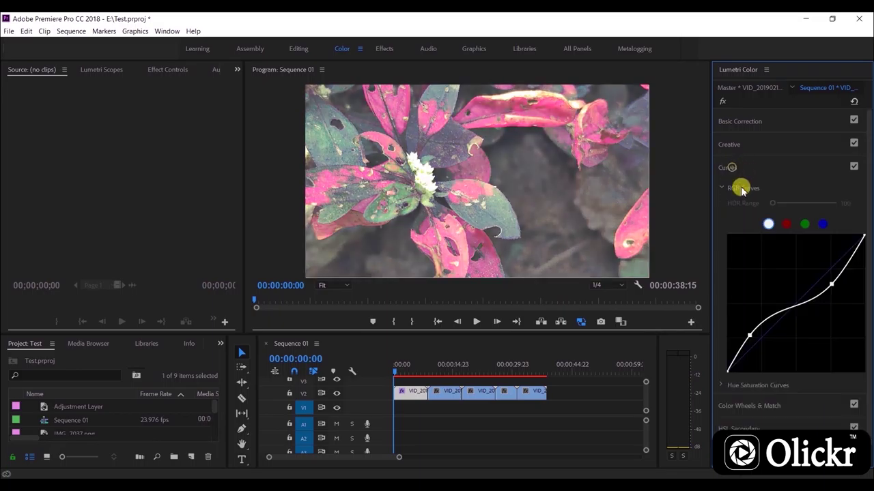
{"action": "left_click_drag", "start_coordinate": [756, 329], "coordinate": [758, 338]}
{"action": "left_click", "coordinate": [834, 287]}
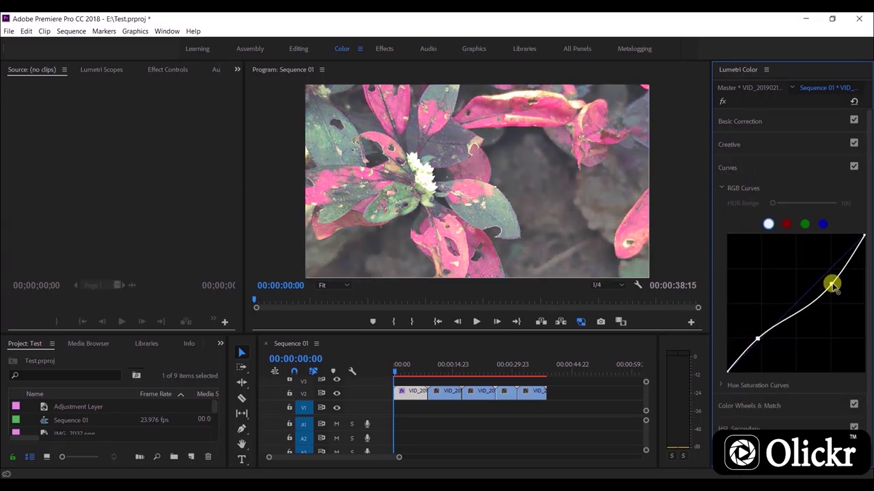
{"action": "left_click_drag", "start_coordinate": [834, 287], "coordinate": [827, 278]}
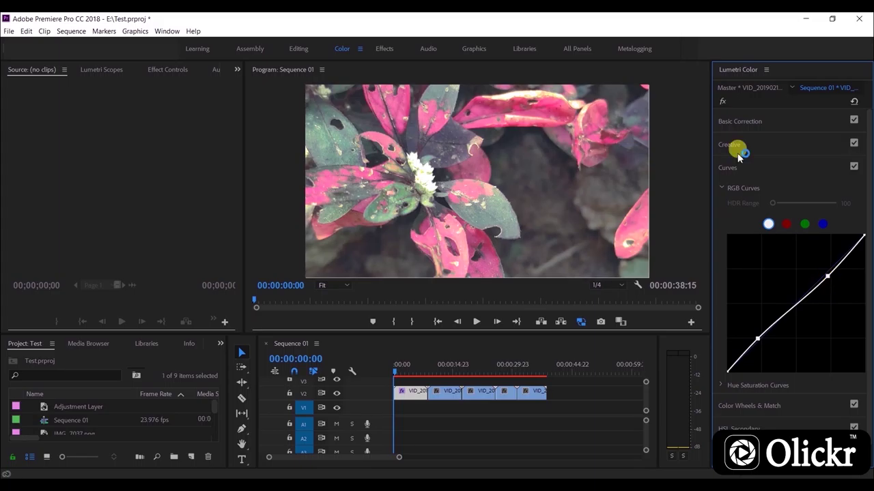
{"action": "left_click", "coordinate": [738, 165]}
{"action": "left_click", "coordinate": [749, 191]}
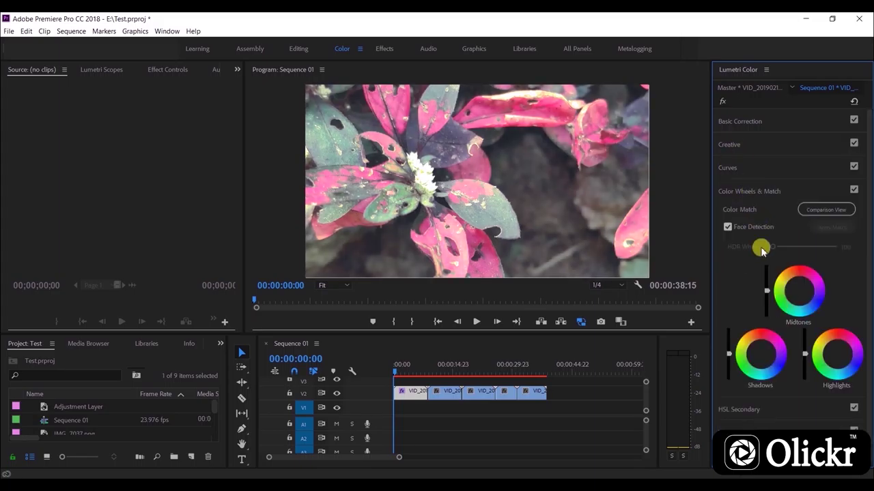
Tint the first clip's shadows and highlights toward yellow and shift its midtones slightly
{"action": "left_click_drag", "start_coordinate": [765, 356], "coordinate": [766, 359]}
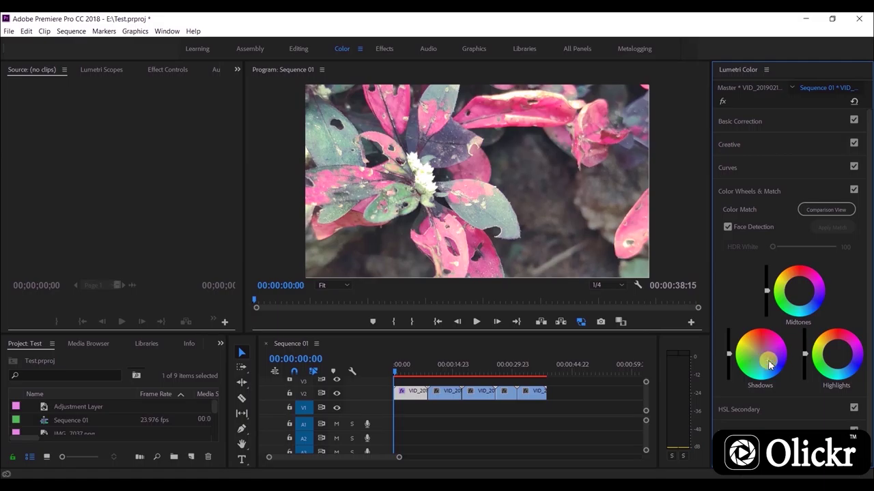
{"action": "left_click_drag", "start_coordinate": [798, 289], "coordinate": [792, 293]}
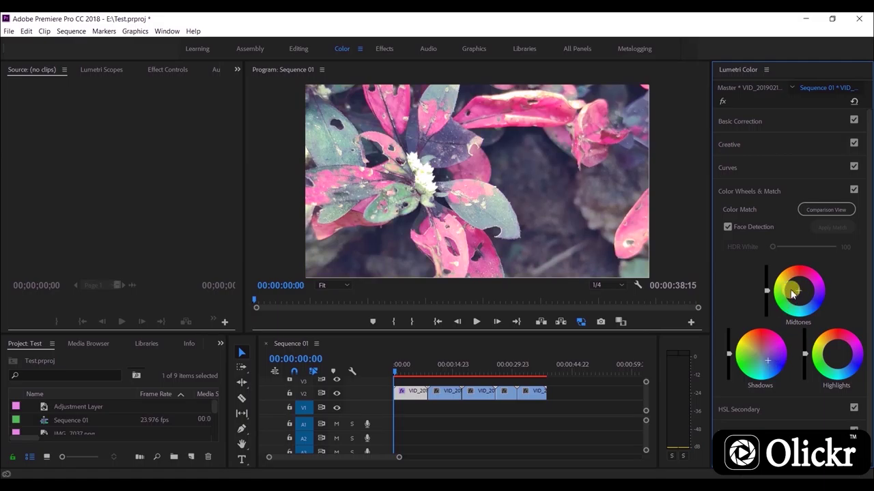
{"action": "left_click_drag", "start_coordinate": [837, 353], "coordinate": [831, 352]}
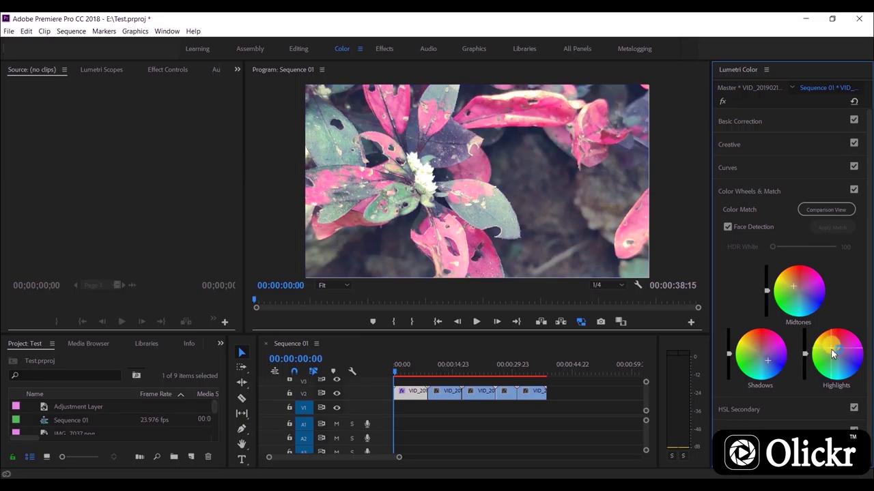
{"action": "left_click", "coordinate": [739, 192]}
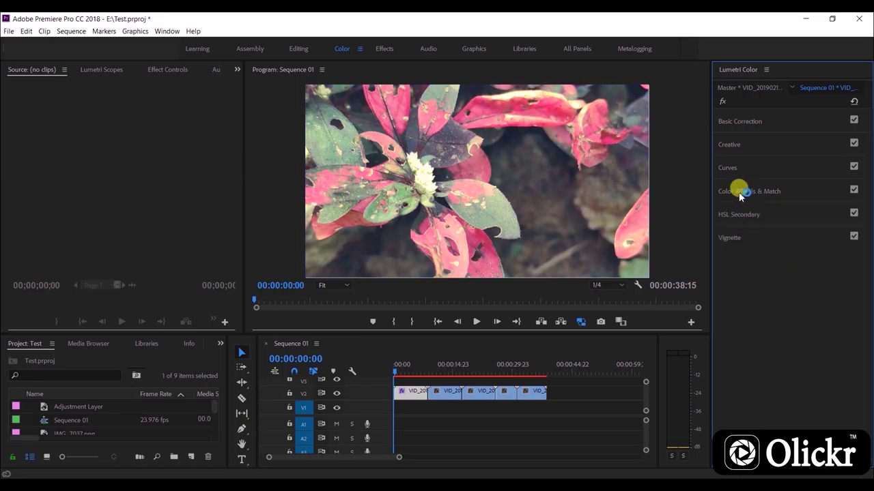
Check the Vignette settings and reselect the first clip in the sequence
{"action": "left_click", "coordinate": [732, 239]}
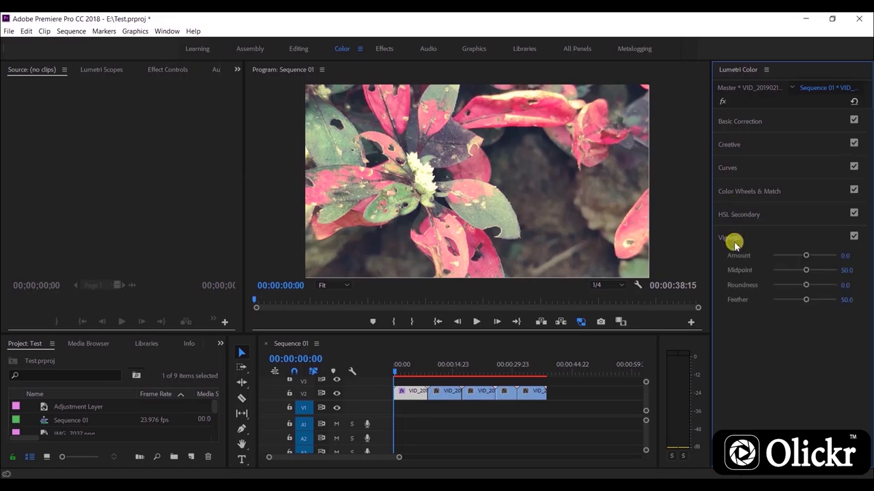
{"action": "left_click", "coordinate": [731, 239]}
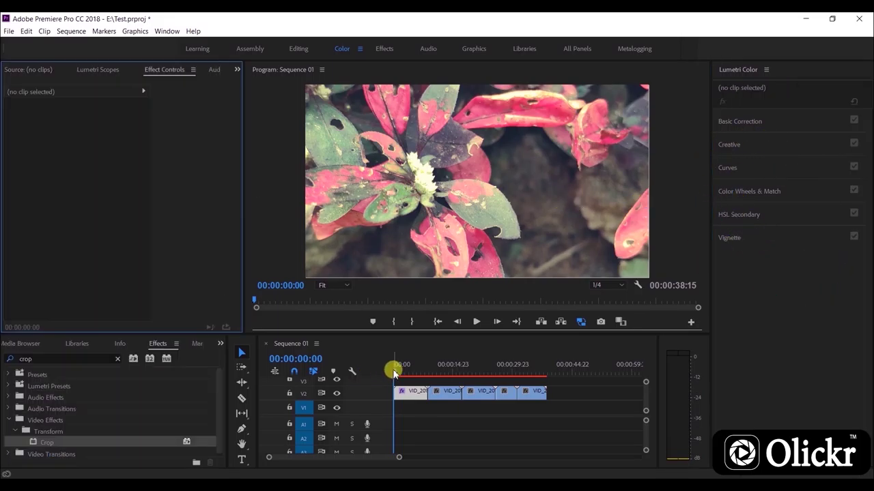
{"action": "left_click", "coordinate": [395, 375]}
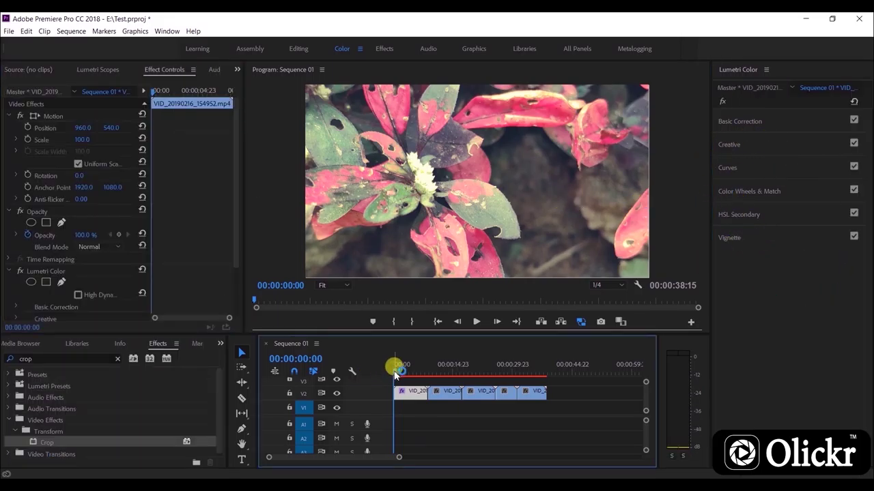
Preview the sequence and select the orange flower clip at 10:21 for grading
{"action": "left_click_drag", "start_coordinate": [395, 375], "coordinate": [402, 375]}
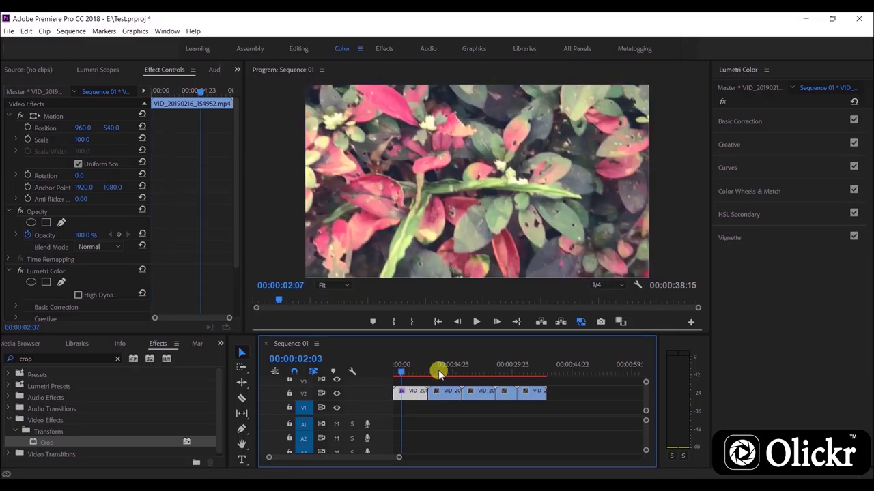
{"action": "mouse_move", "coordinate": [439, 374]}
{"action": "left_mouse_down"}
{"action": "mouse_move", "coordinate": [446, 409]}
{"action": "mouse_move", "coordinate": [440, 403]}
{"action": "left_mouse_up"}
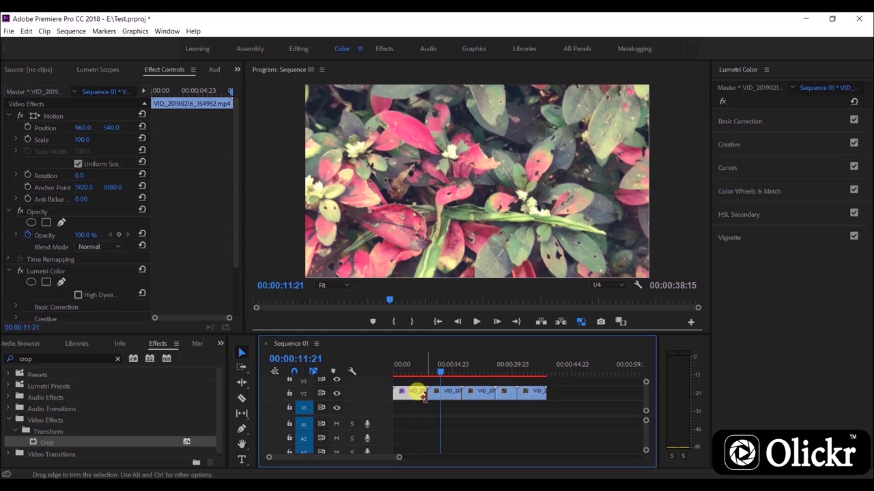
{"action": "mouse_move", "coordinate": [425, 391]}
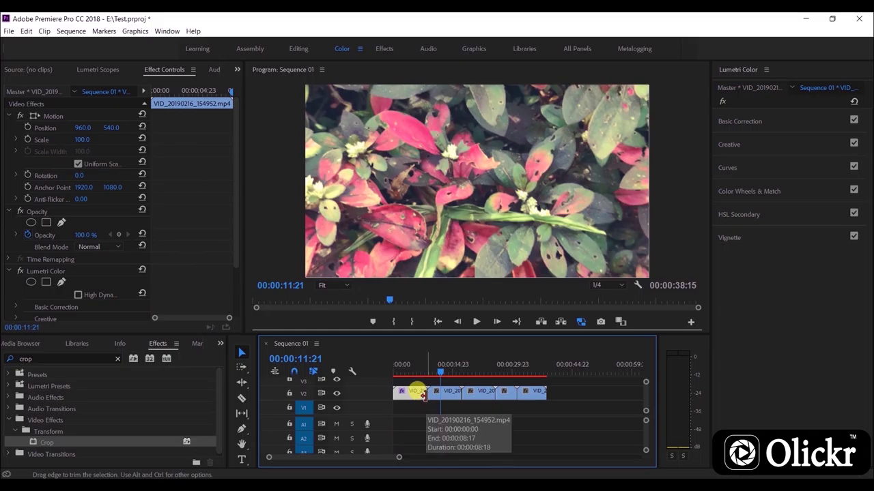
{"action": "left_click", "coordinate": [441, 369]}
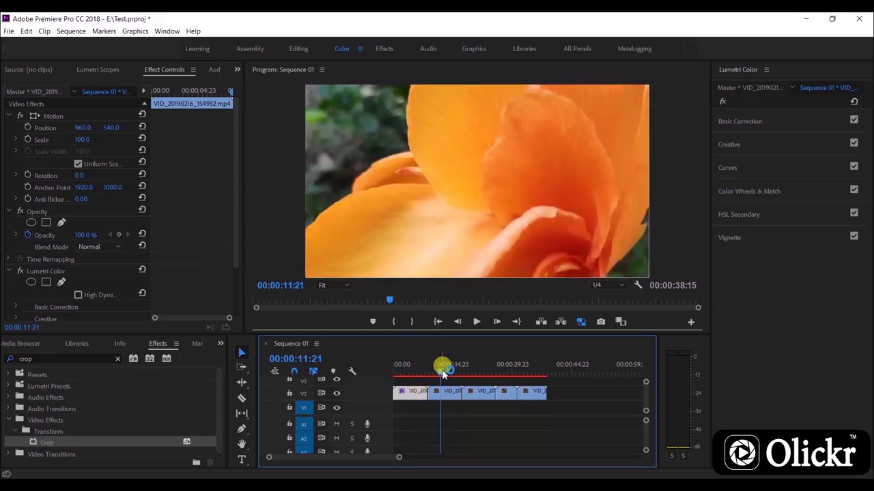
{"action": "left_click", "coordinate": [476, 322]}
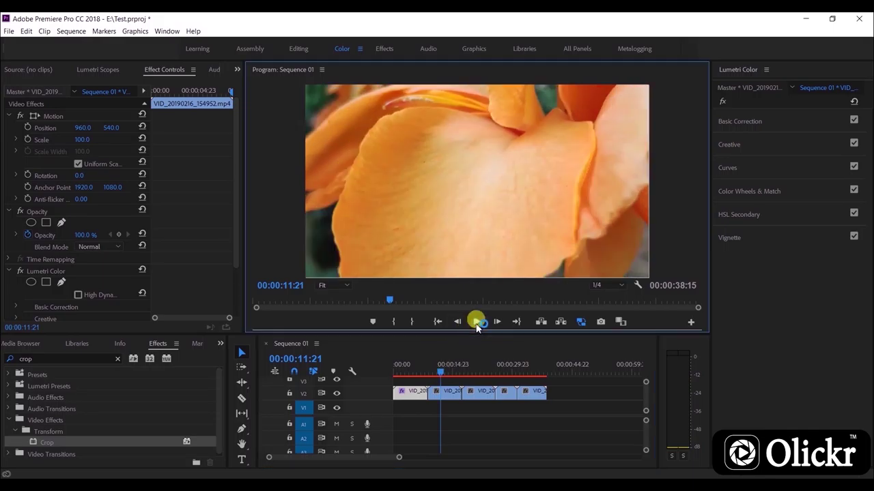
{"action": "left_click_drag", "start_coordinate": [442, 374], "coordinate": [437, 374]}
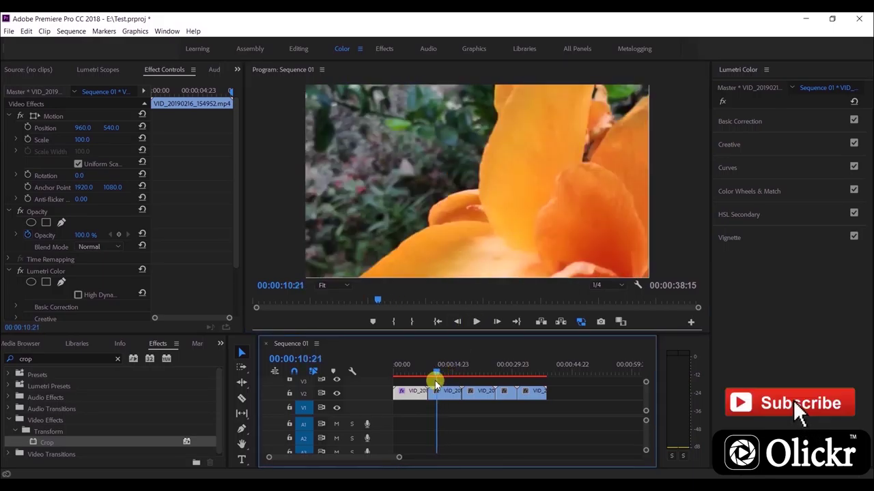
{"action": "left_click", "coordinate": [447, 394]}
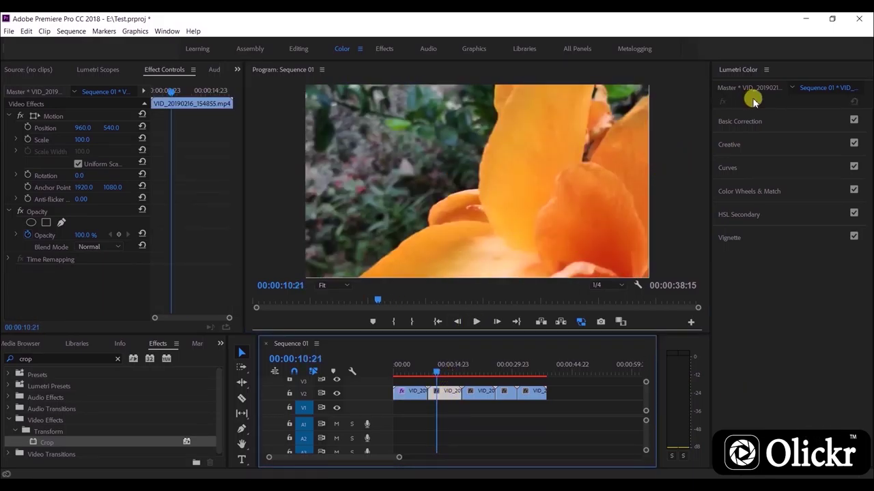
Bend the orange flower clip's RGB curve into a two-point S-shape
{"action": "left_click", "coordinate": [728, 168]}
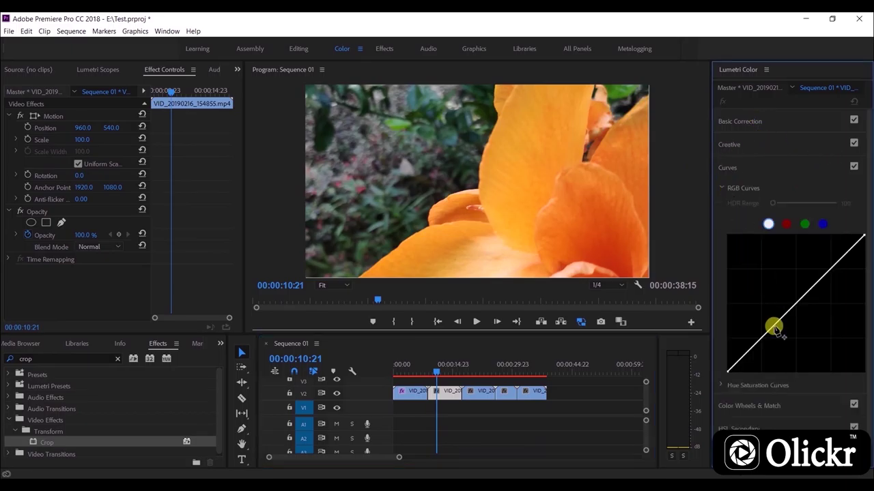
{"action": "left_click", "coordinate": [759, 338]}
{"action": "left_click_drag", "start_coordinate": [819, 275], "coordinate": [834, 280]}
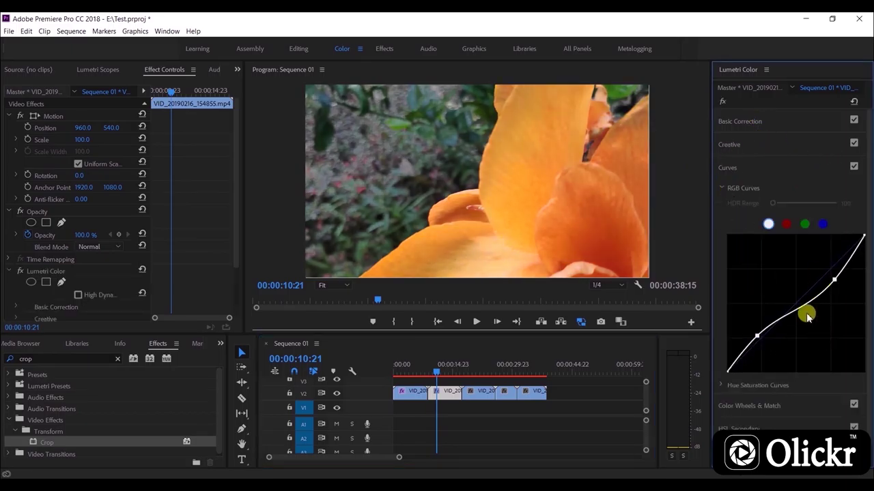
{"action": "left_click", "coordinate": [728, 144]}
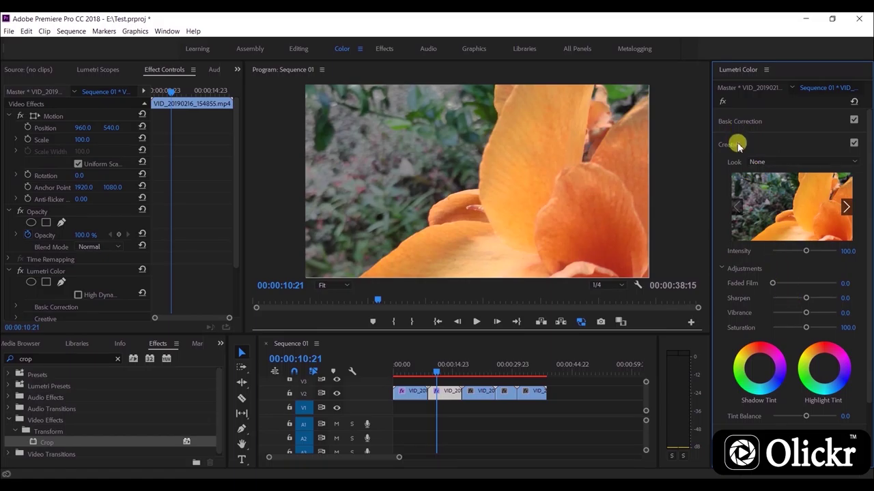
Set temperature 20.4, tint -13.3 and contrast 29.2, then play the clip to review
{"action": "left_click", "coordinate": [740, 121]}
{"action": "mouse_move", "coordinate": [805, 201]}
{"action": "left_mouse_down"}
{"action": "mouse_move", "coordinate": [795, 202]}
{"action": "mouse_move", "coordinate": [811, 202]}
{"action": "mouse_move", "coordinate": [800, 217]}
{"action": "left_mouse_up"}
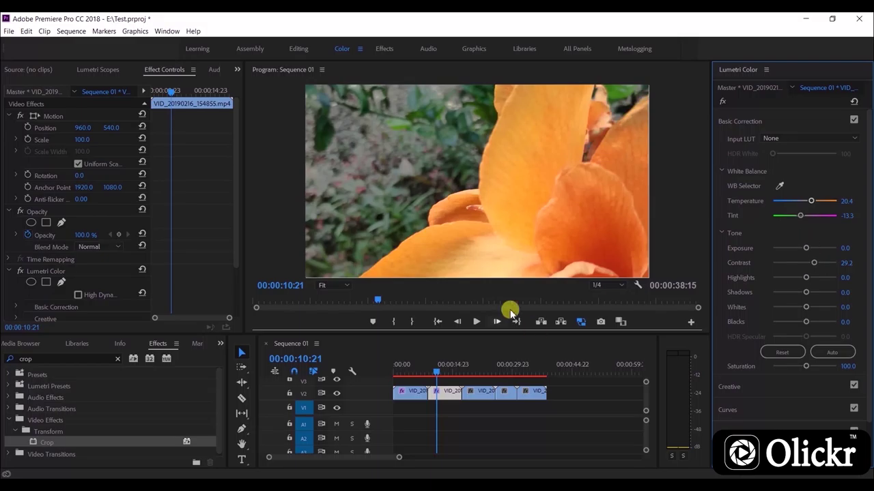
{"action": "left_click", "coordinate": [476, 322]}
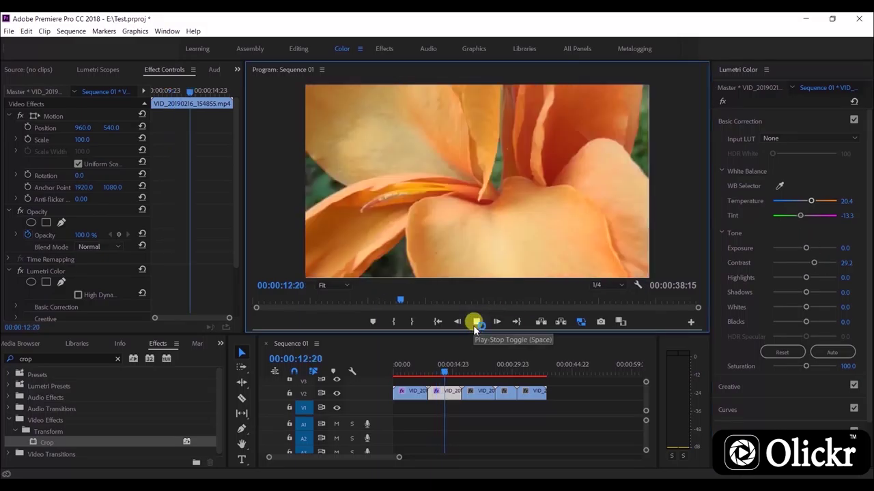
{"action": "left_click", "coordinate": [476, 321]}
Try a yellow highlights tint on the colour wheels, reset it, then move to 18:14
{"action": "left_click", "coordinate": [739, 122]}
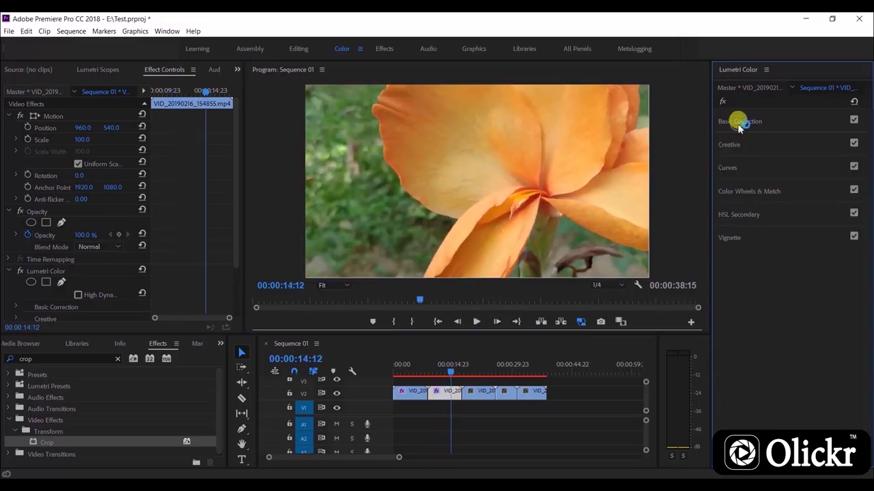
{"action": "left_click", "coordinate": [752, 192]}
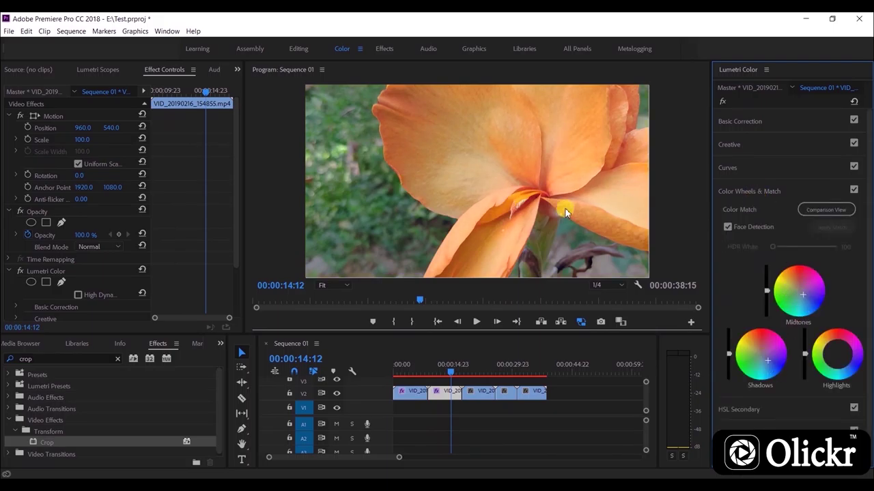
{"action": "left_click_drag", "start_coordinate": [861, 371], "coordinate": [843, 359]}
{"action": "double_click", "coordinate": [844, 362]}
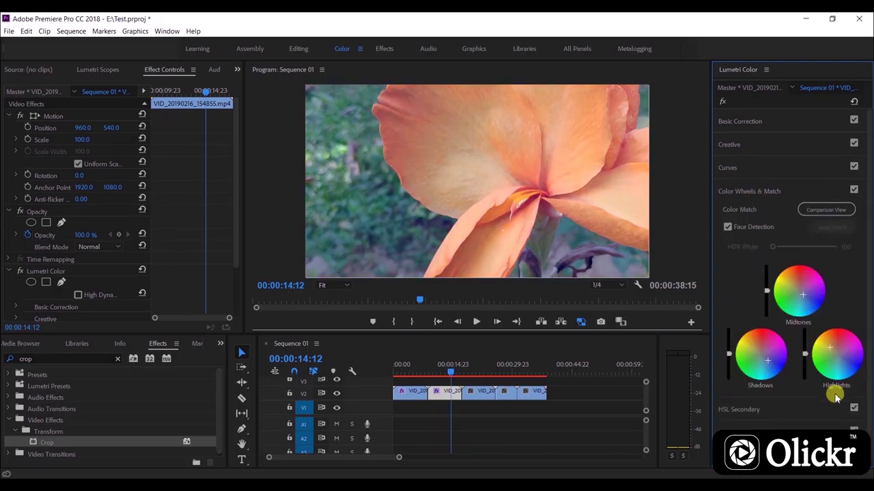
{"action": "left_click", "coordinate": [450, 372]}
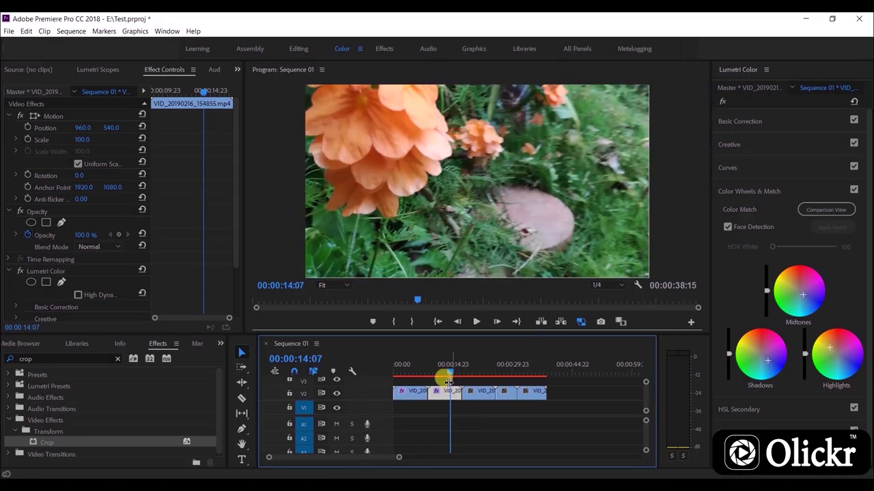
{"action": "left_click_drag", "start_coordinate": [449, 372], "coordinate": [468, 375]}
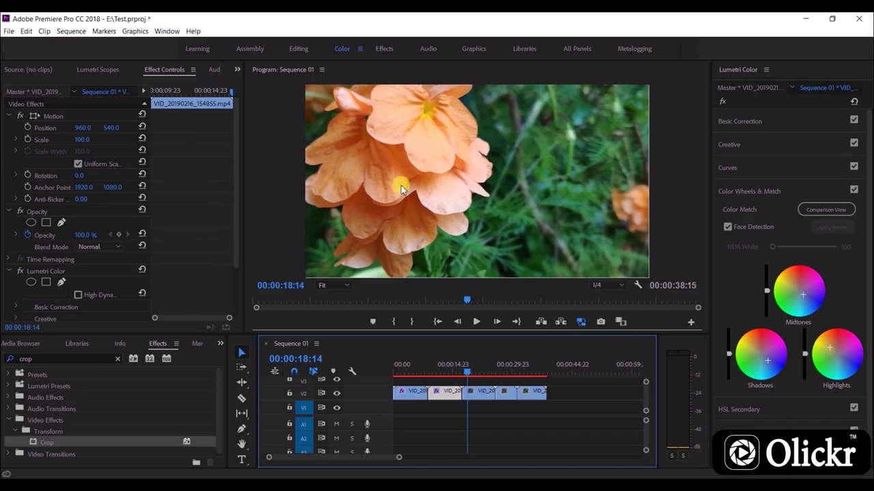
Select the third orange-blossom clip and set its Creative Faded Film to 39.8
{"action": "left_click", "coordinate": [478, 392]}
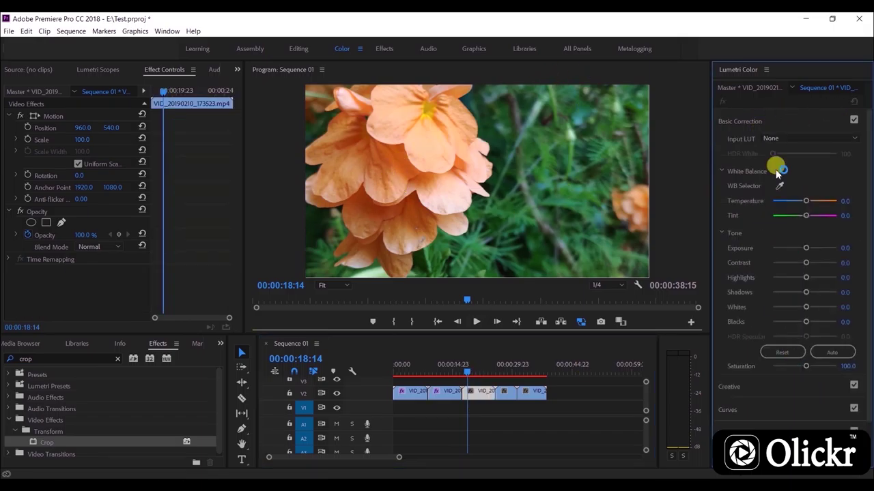
{"action": "left_click", "coordinate": [732, 121]}
{"action": "left_click", "coordinate": [733, 144]}
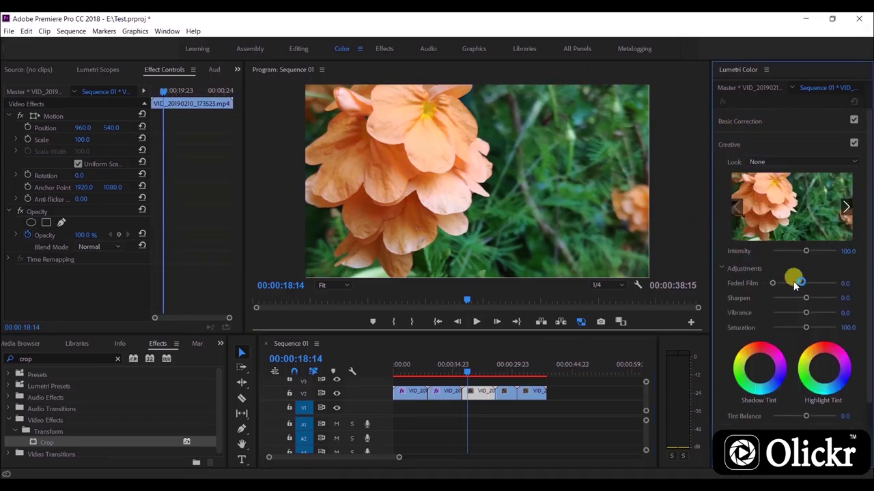
{"action": "left_click_drag", "start_coordinate": [795, 285], "coordinate": [799, 288]}
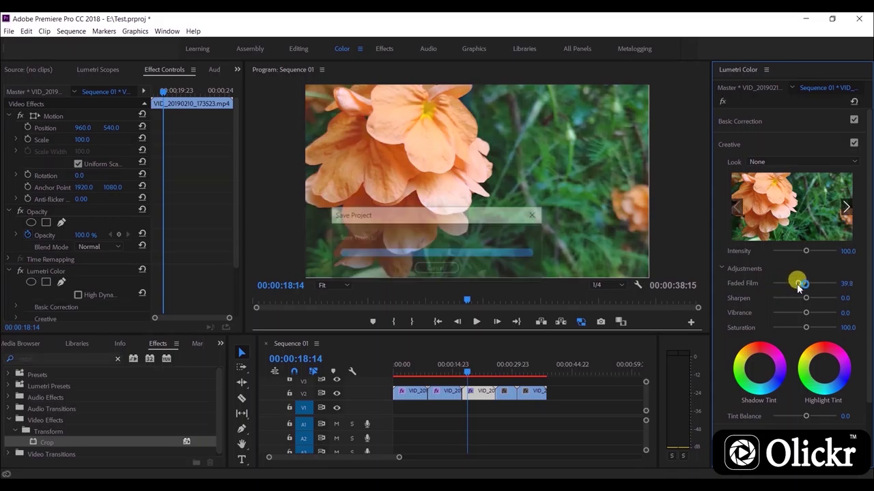
{"action": "left_click", "coordinate": [733, 145]}
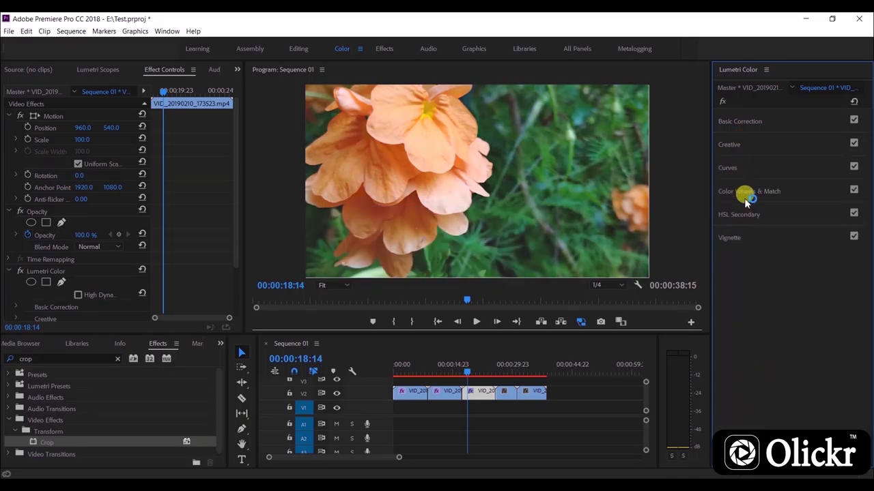
{"action": "left_click", "coordinate": [743, 190]}
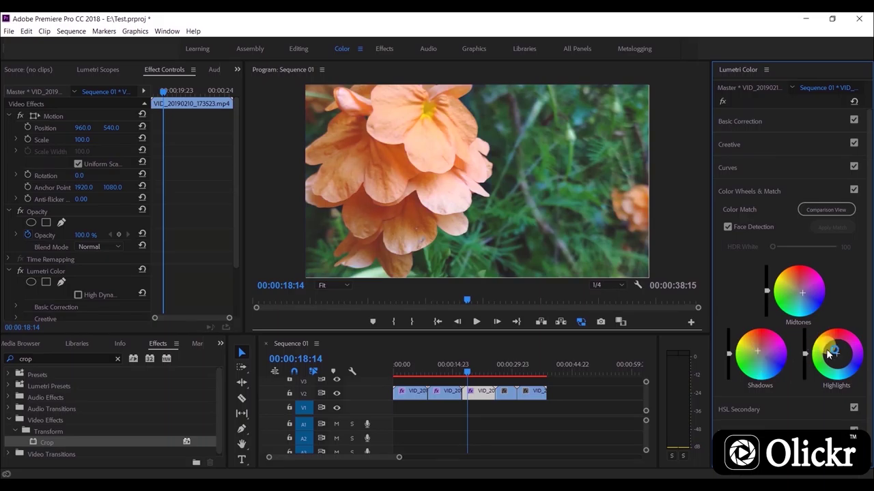
Play the third clip's grade and stop playback at 24:01
{"action": "left_click", "coordinate": [470, 367]}
{"action": "left_click", "coordinate": [476, 322]}
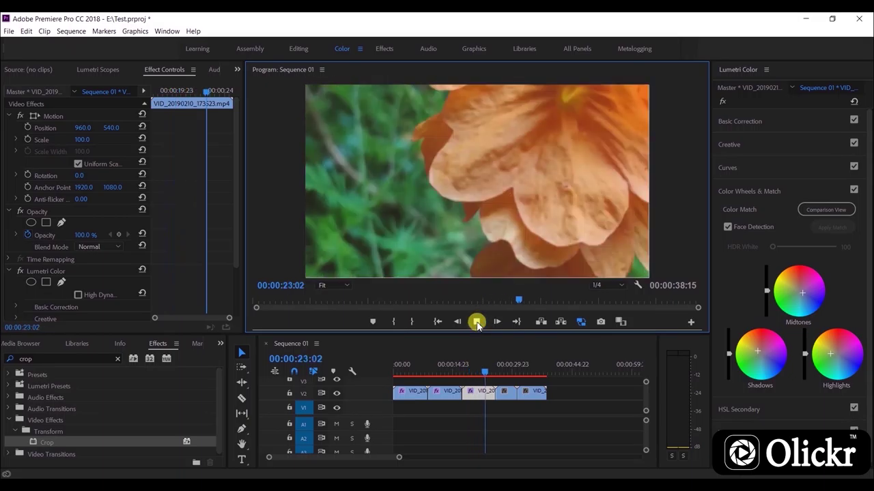
{"action": "left_click", "coordinate": [477, 322]}
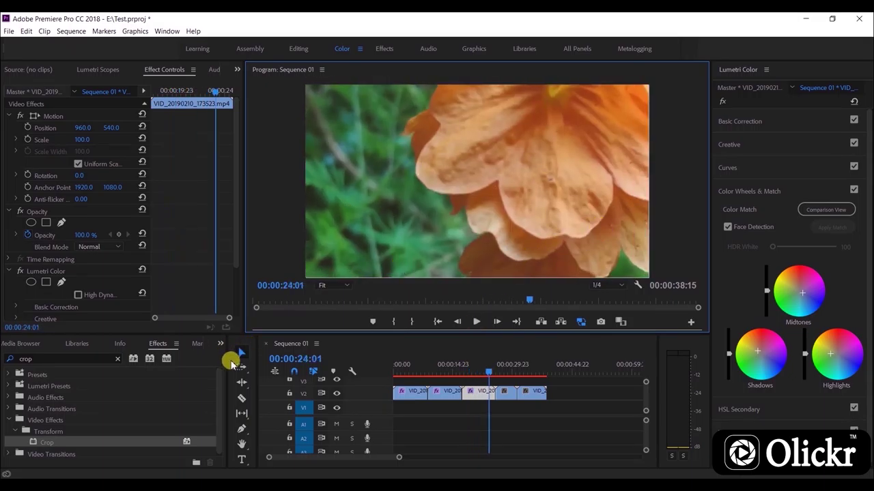